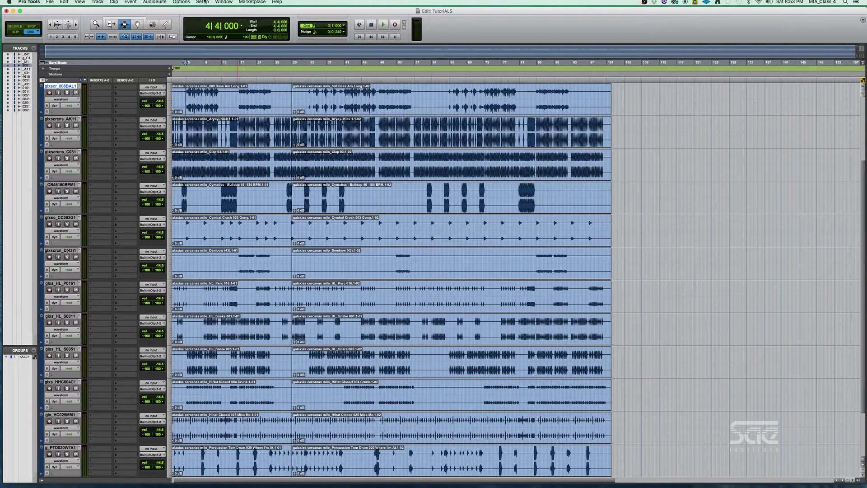
Bring up the Edit menu over the drum session
{"action": "left_click", "coordinate": [65, 3]}
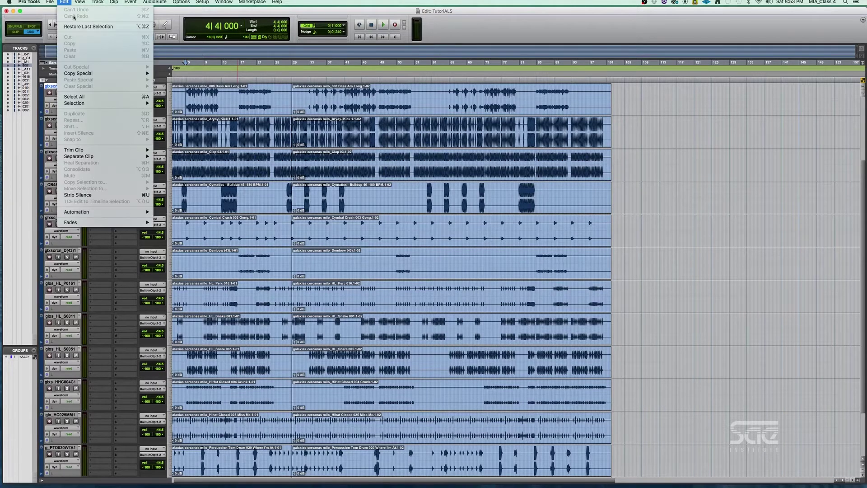
{"action": "mouse_move", "coordinate": [79, 73]}
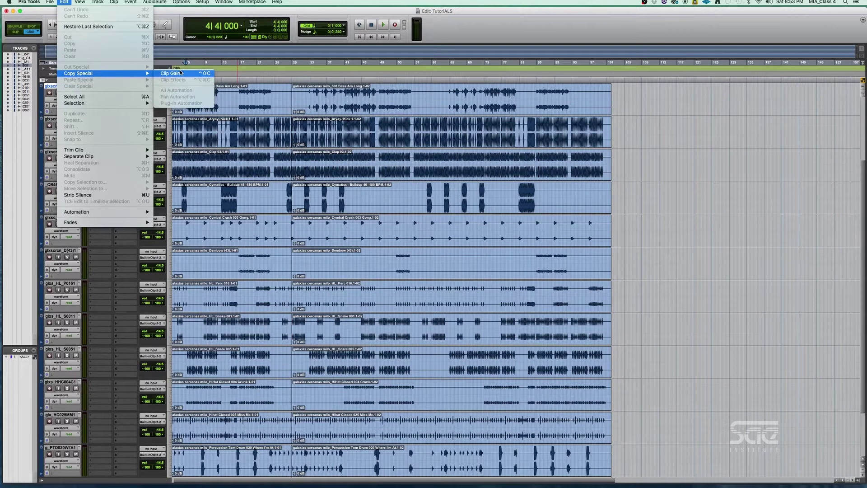
Dismiss the Edit menu without choosing a command and hide the Tracks/Groups list
{"action": "left_click", "coordinate": [332, 38]}
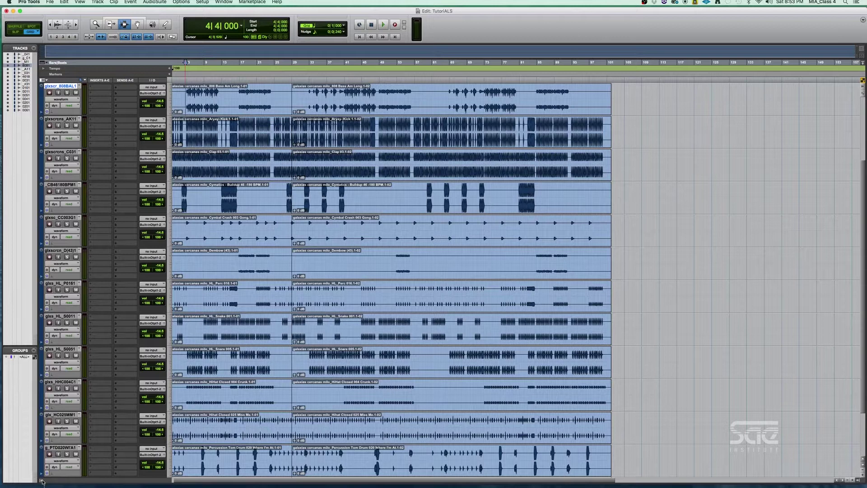
{"action": "left_click", "coordinate": [41, 481]}
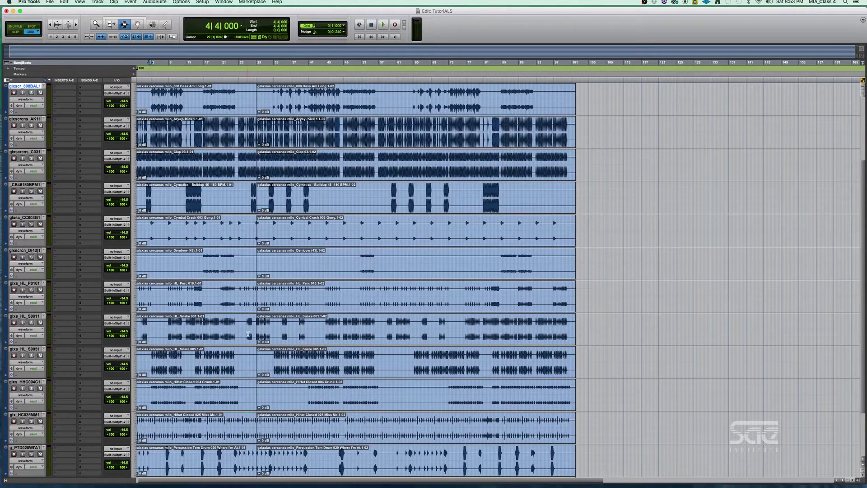
Route every drum track's input from Bus 1-2 (Stereo), then select bars 15–41 on the first five tracks
{"action": "left_click", "coordinate": [258, 144]}
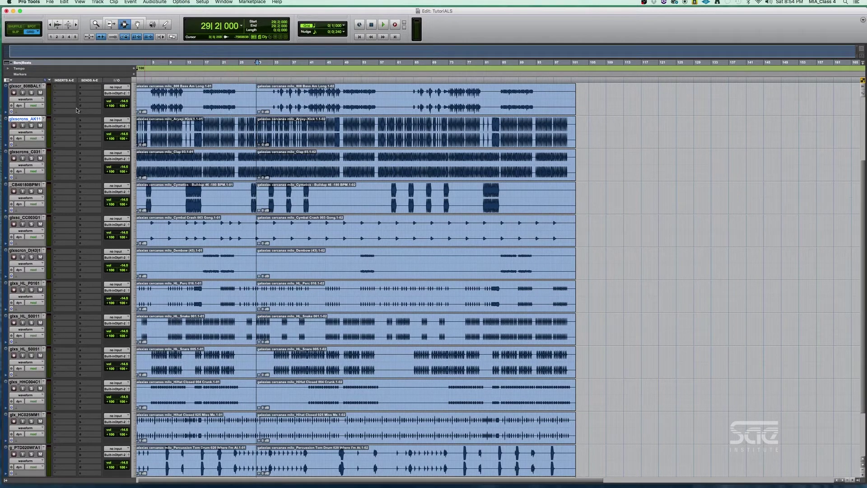
{"action": "left_click", "coordinate": [116, 90]}
{"action": "mouse_move", "coordinate": [121, 106]}
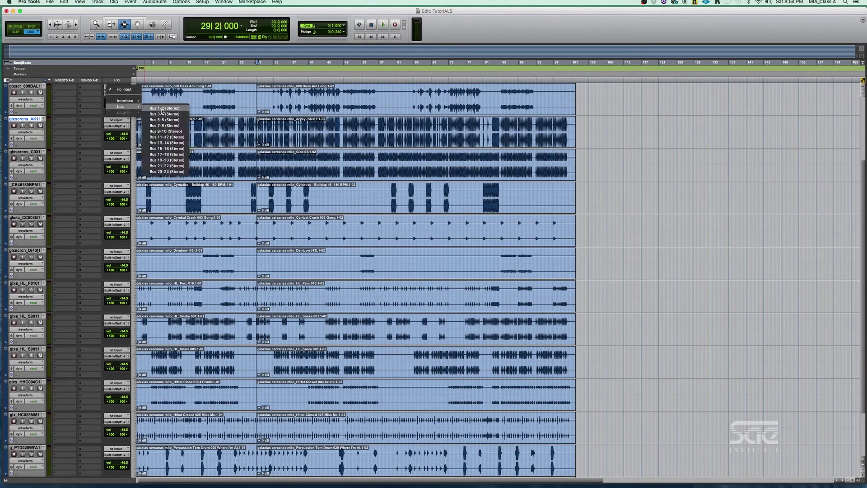
{"action": "left_click", "coordinate": [163, 108], "text": "alt"}
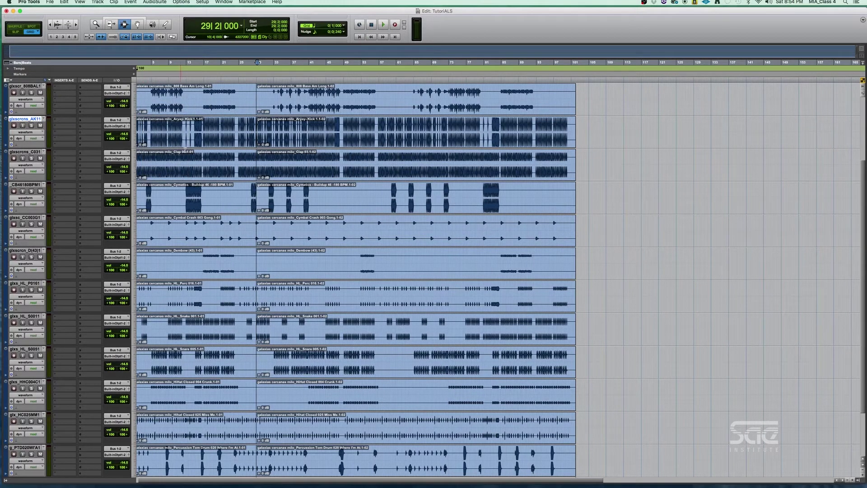
{"action": "left_click_drag", "start_coordinate": [198, 88], "coordinate": [304, 223]}
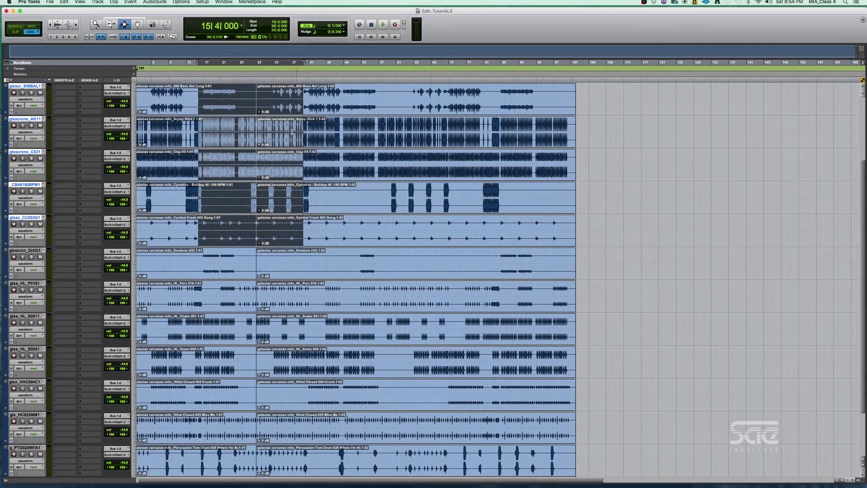
Record-arm drum tracks 1–4 one at a time, then disarm the fourth
{"action": "left_click", "coordinate": [267, 105]}
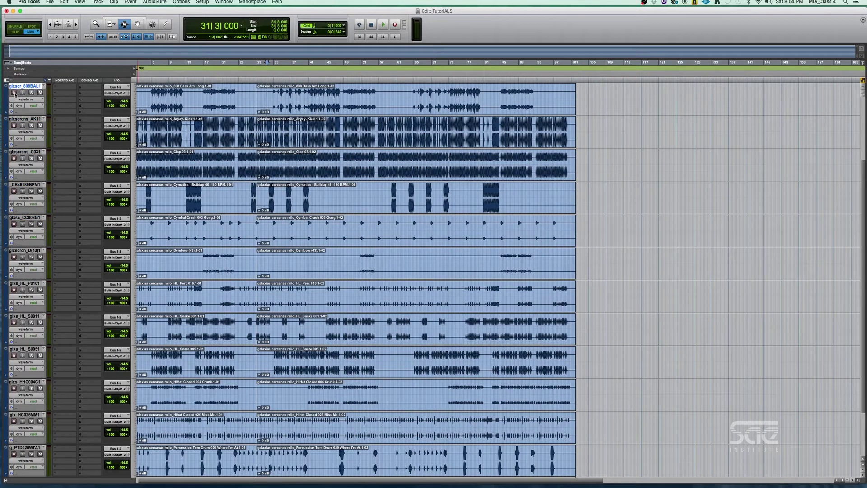
{"action": "left_click", "coordinate": [14, 92]}
{"action": "left_click", "coordinate": [14, 125]}
{"action": "left_click", "coordinate": [13, 160]}
{"action": "left_click", "coordinate": [13, 190]}
{"action": "left_click", "coordinate": [14, 191]}
Select bars 33 to 41 across the upper drum tracks
{"action": "left_click_drag", "start_coordinate": [267, 100], "coordinate": [319, 304]}
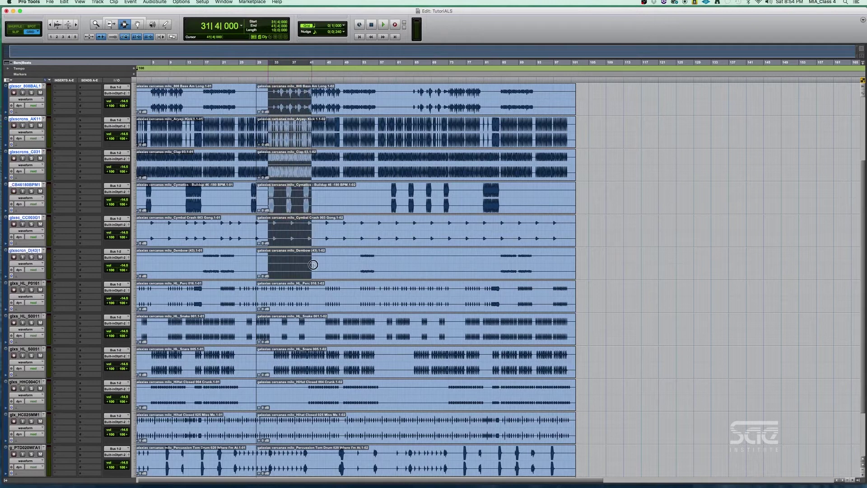
Record-arm all selected tracks with Shift+R, then set the edit point at bar 32 on the kick
{"action": "key", "text": "shift+r"}
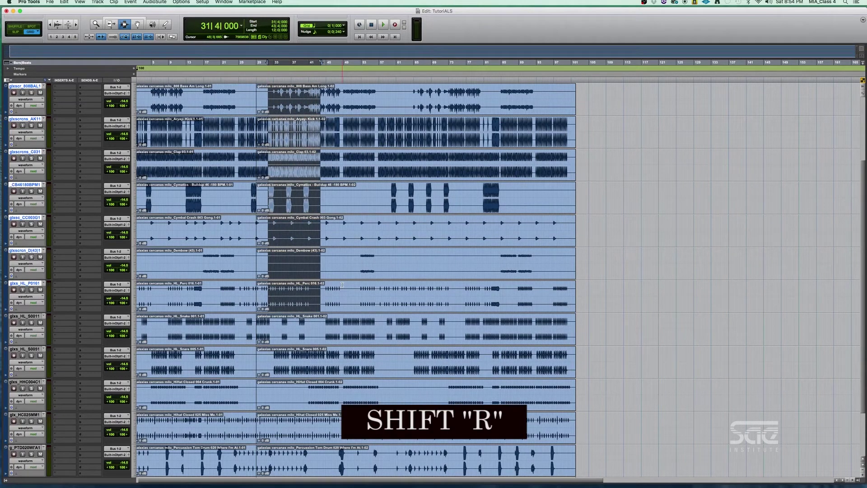
{"action": "key", "text": "shift+r"}
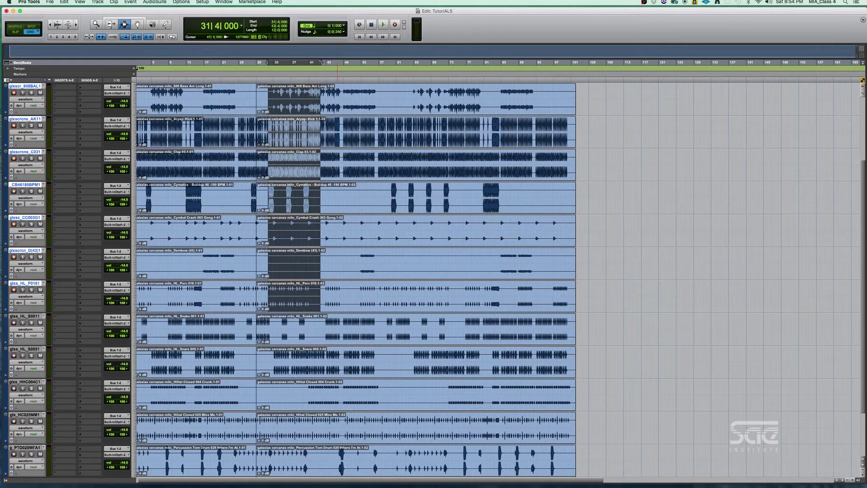
{"action": "left_click", "coordinate": [301, 155]}
Solo the Kick track and audition bars 29–37, then unsolo it
{"action": "left_click", "coordinate": [269, 133]}
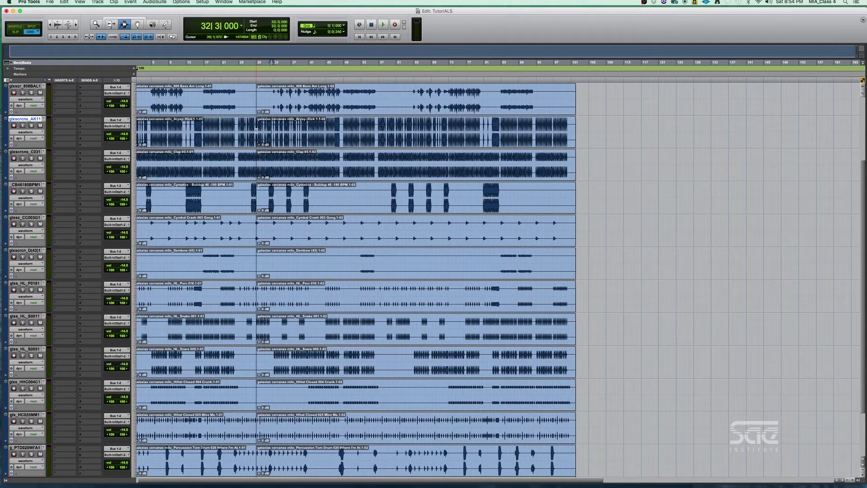
{"action": "left_click_drag", "start_coordinate": [257, 131], "coordinate": [293, 132]}
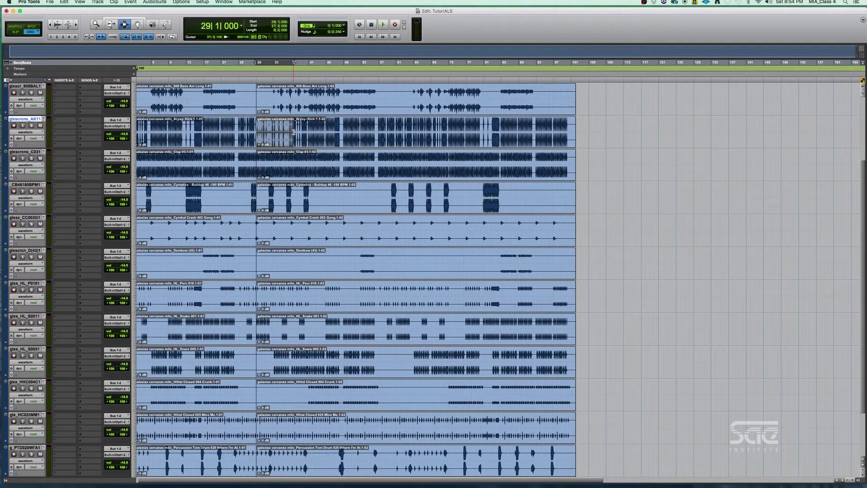
{"action": "left_click", "coordinate": [31, 127]}
{"action": "key", "text": "space"}
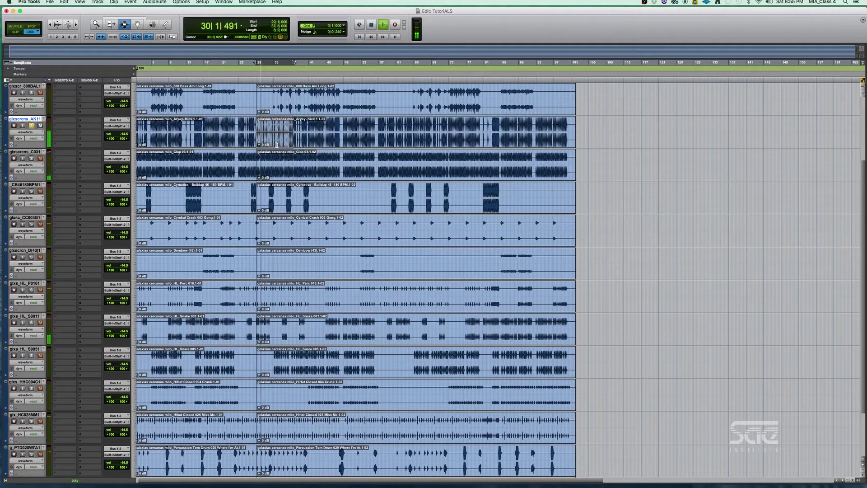
{"action": "key", "text": "space"}
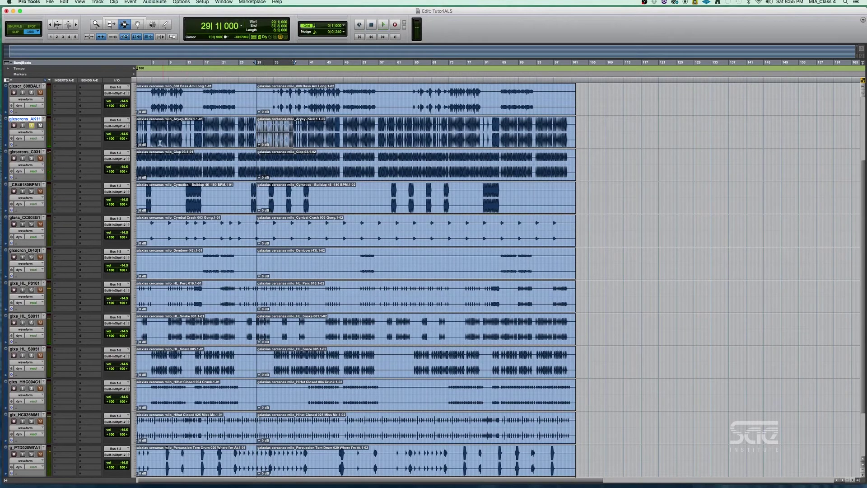
{"action": "left_click", "coordinate": [32, 126]}
Solo Kick again with Shift+S and play from bar 32, selecting Clap and Snare during playback
{"action": "left_click", "coordinate": [270, 127]}
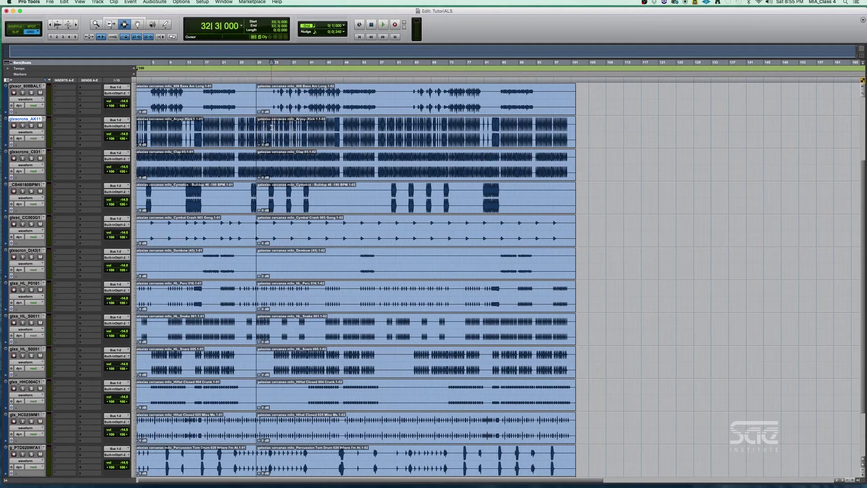
{"action": "key", "text": "shift+s"}
{"action": "key", "text": "space"}
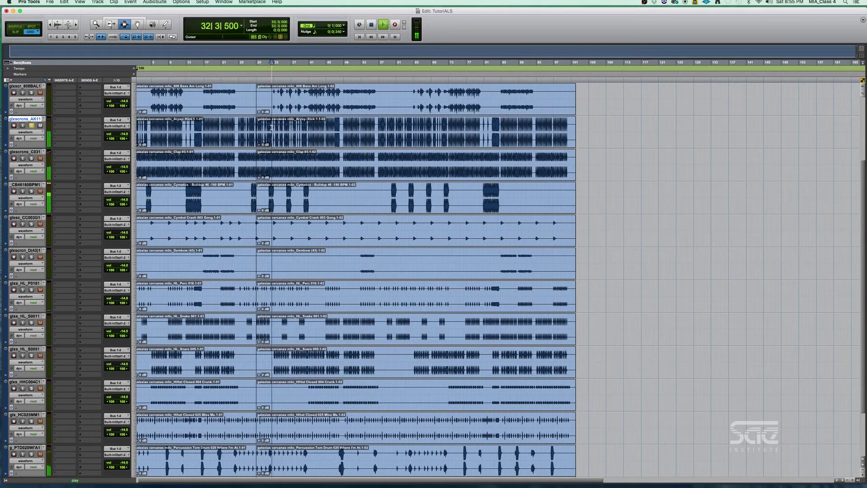
{"action": "left_click", "coordinate": [294, 162]}
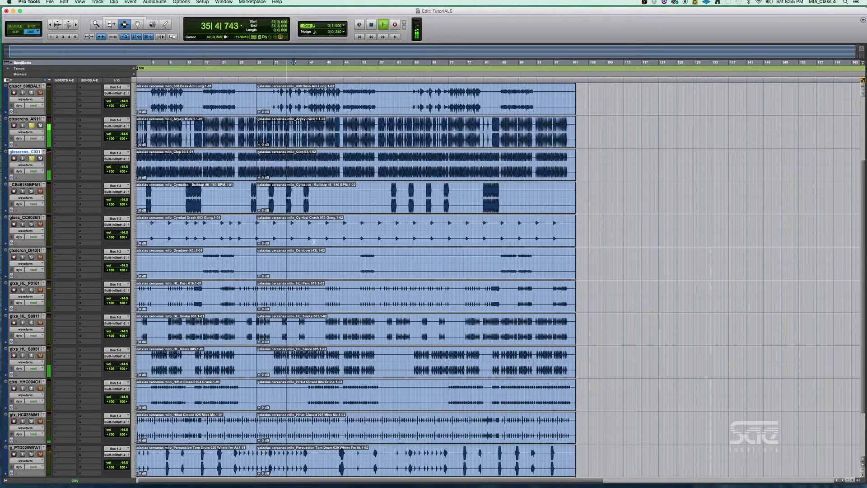
{"action": "left_click", "coordinate": [299, 352]}
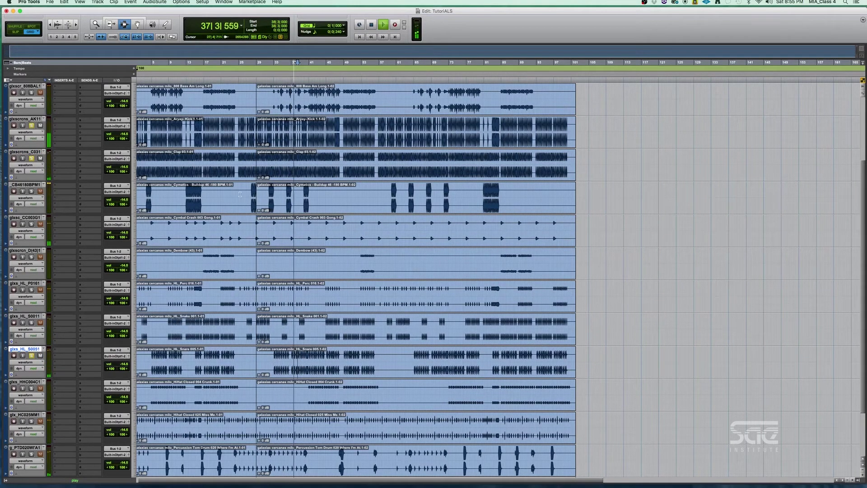
Select the buildup track at bar 13 and restart playback from there
{"action": "key", "text": "space"}
{"action": "left_click", "coordinate": [188, 194]}
{"action": "key", "text": "space"}
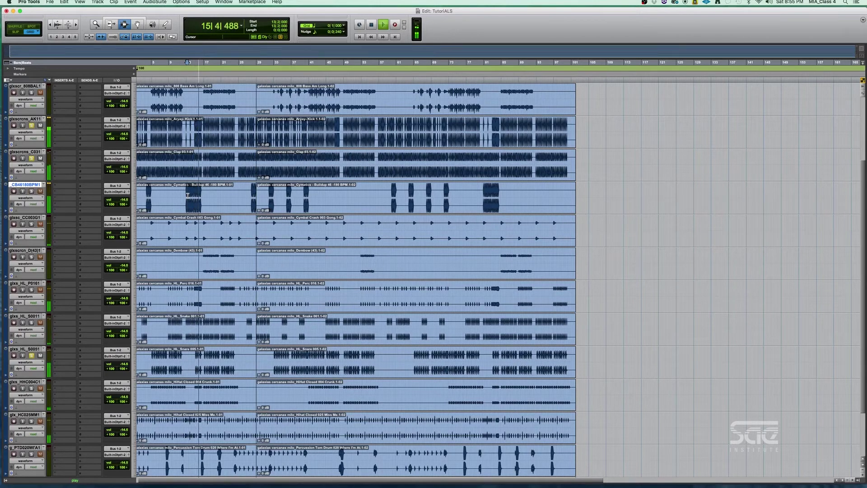
Stop playback, unsolo Clap and Kick, and select the 808 bass track
{"action": "key", "text": "space"}
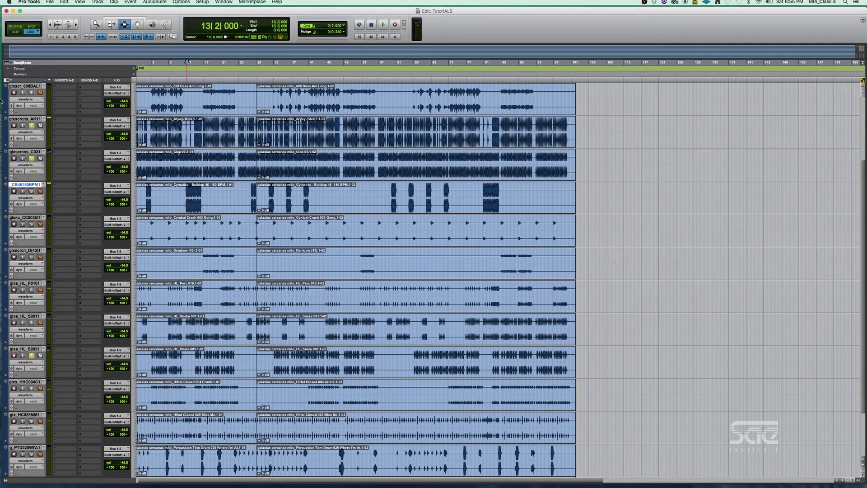
{"action": "left_click", "coordinate": [33, 159]}
{"action": "left_click", "coordinate": [32, 125]}
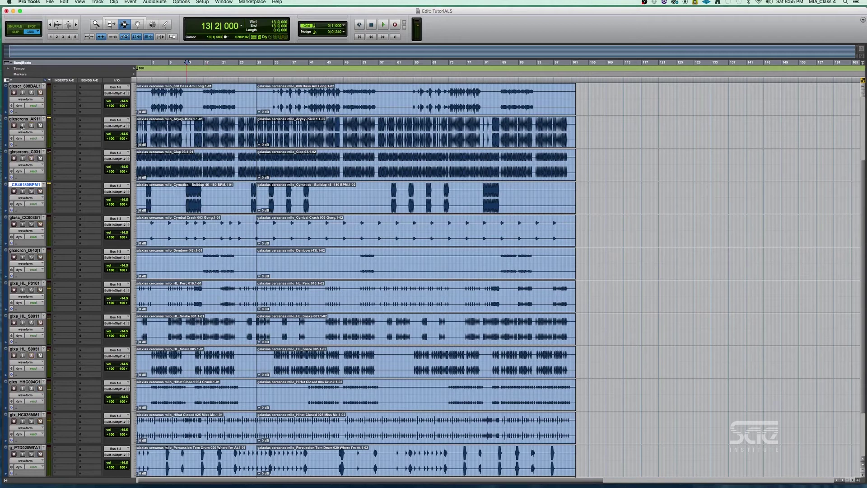
{"action": "left_click", "coordinate": [24, 87]}
{"action": "scroll", "coordinate": [31, 129], "scroll_direction": "down", "scroll_amount": 3}
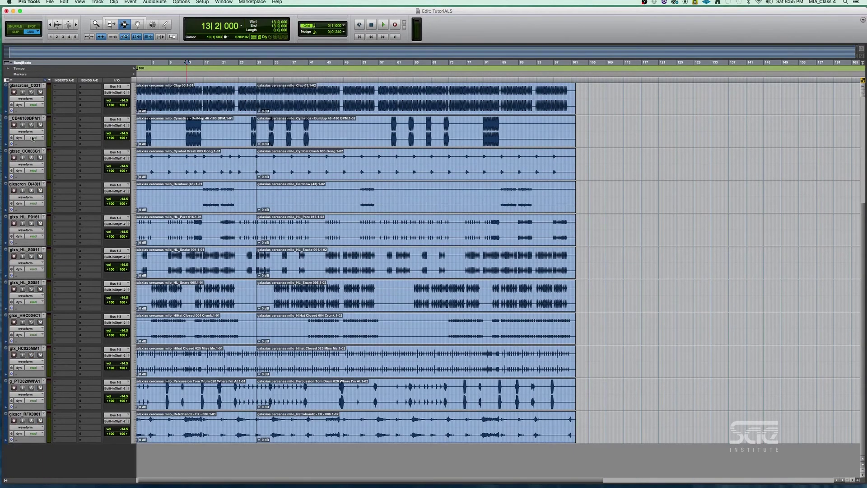
{"action": "scroll", "coordinate": [189, 196], "scroll_direction": "up", "scroll_amount": 3}
{"action": "scroll", "coordinate": [189, 197], "scroll_direction": "up", "scroll_amount": 2}
{"action": "left_click_drag", "start_coordinate": [173, 185], "coordinate": [214, 376]}
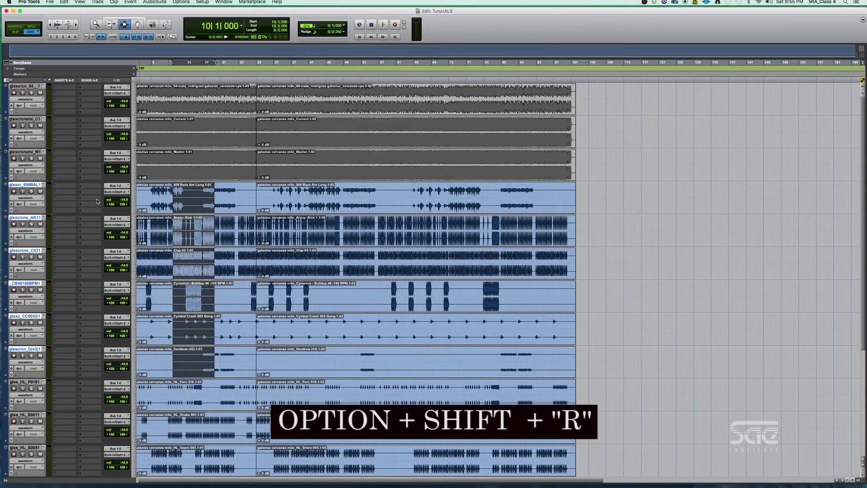
Arm all six selected drum tracks for recording, toggling the 808's solo and record off and back on
{"action": "left_click", "coordinate": [13, 191], "text": "alt+shift"}
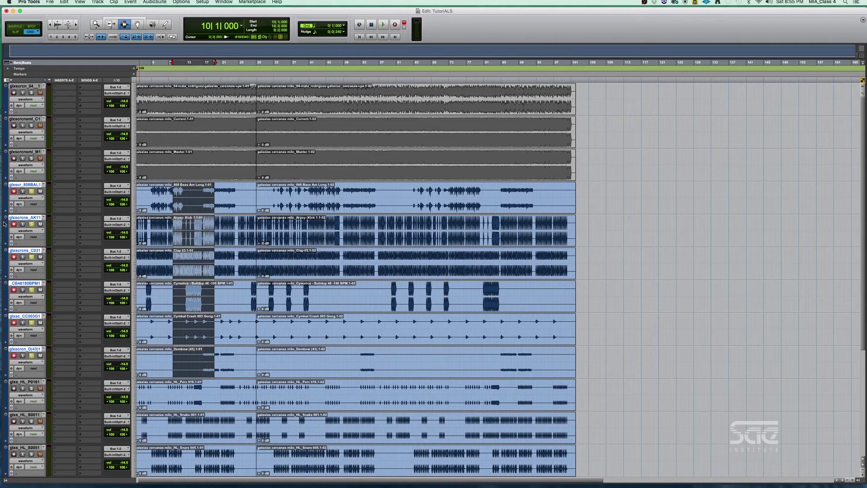
{"action": "left_click", "coordinate": [31, 192]}
{"action": "left_click", "coordinate": [14, 192]}
{"action": "left_click", "coordinate": [14, 193]}
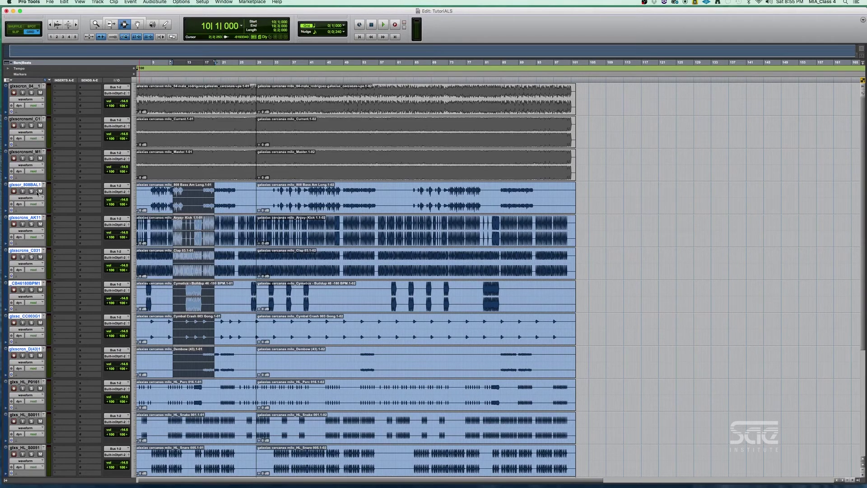
{"action": "left_click", "coordinate": [30, 193]}
Pick the Cymbal Crash track and save the session with Command+S
{"action": "left_click", "coordinate": [324, 318]}
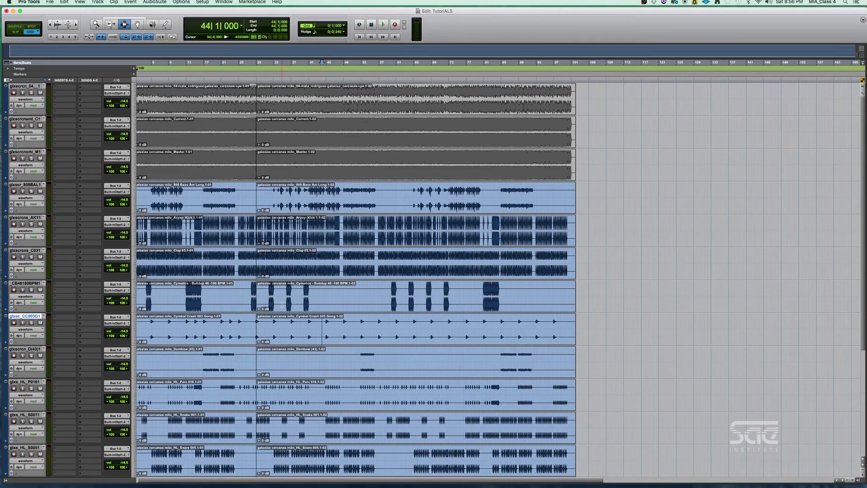
{"action": "key", "text": "super+s"}
Delete the drum clips in bars 81–109, then undo so they return
{"action": "left_click_drag", "start_coordinate": [486, 183], "coordinate": [605, 475]}
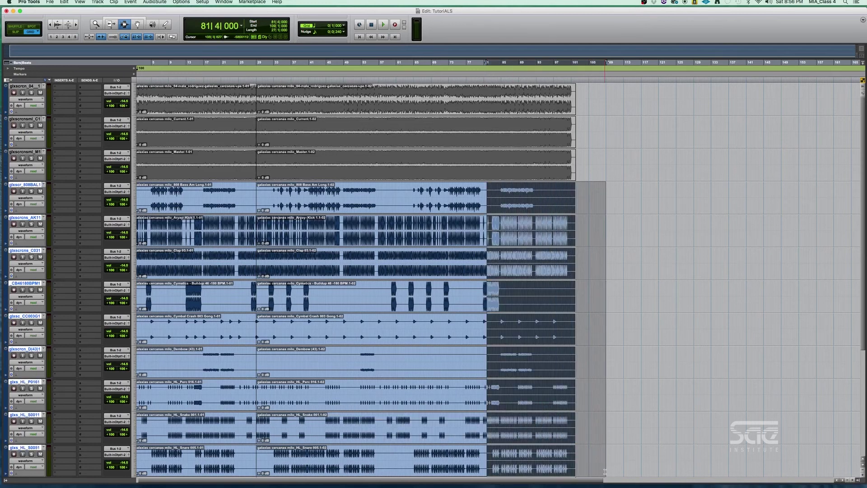
{"action": "key", "text": "Delete"}
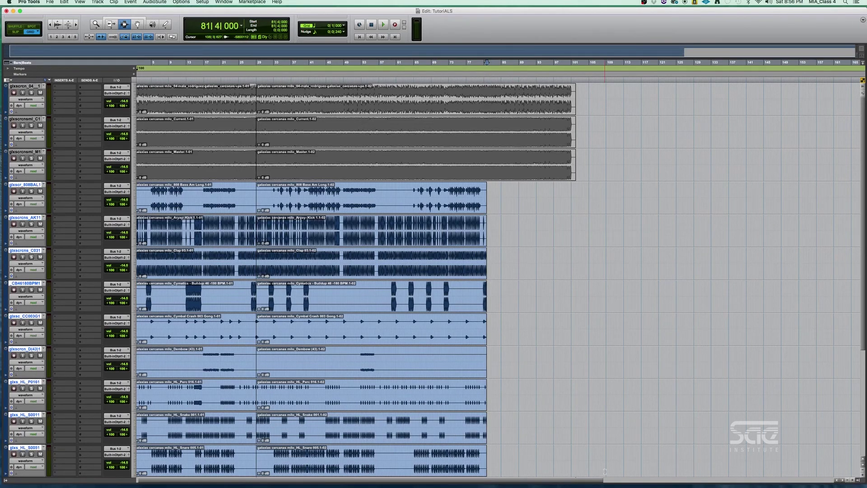
{"action": "key", "text": "super+z"}
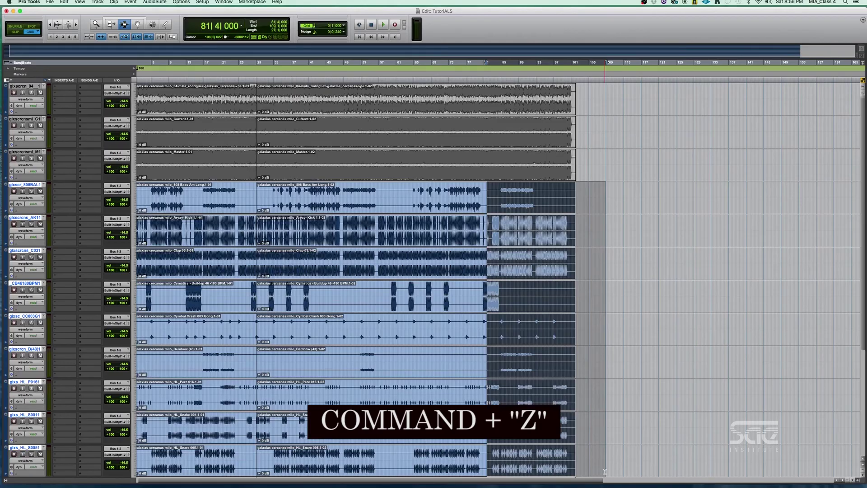